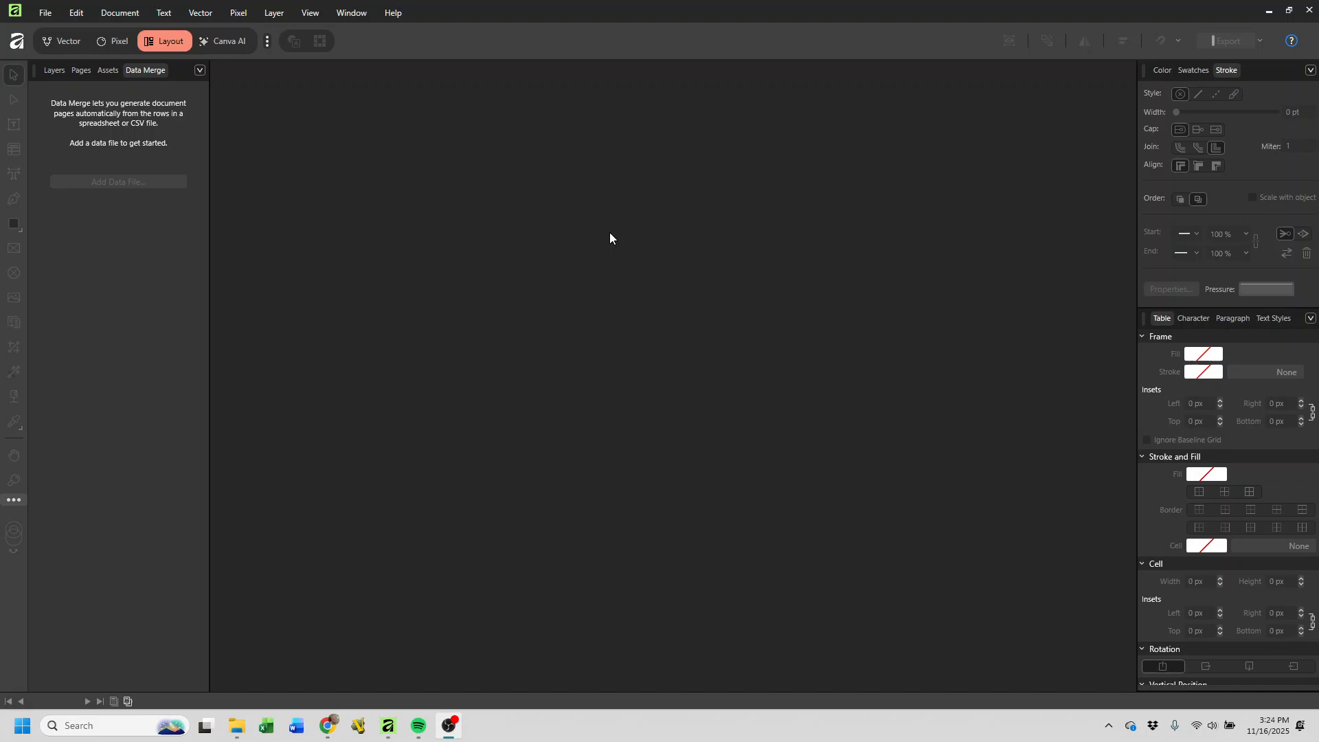
Open the document History Maker Baseball Card Creator.af from the History Maker Baseball folder
left_click(38, 14)
left_click(40, 127)
left_click(217, 127)
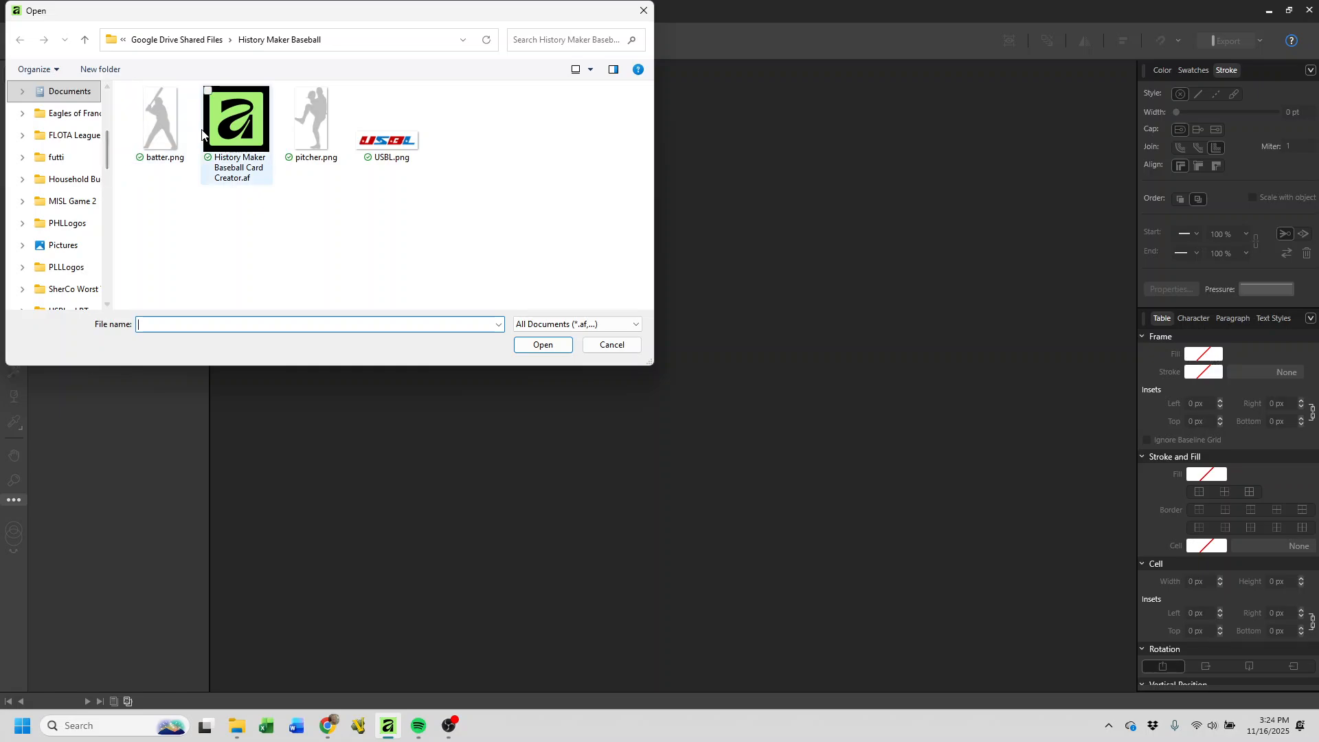
double_click(215, 122)
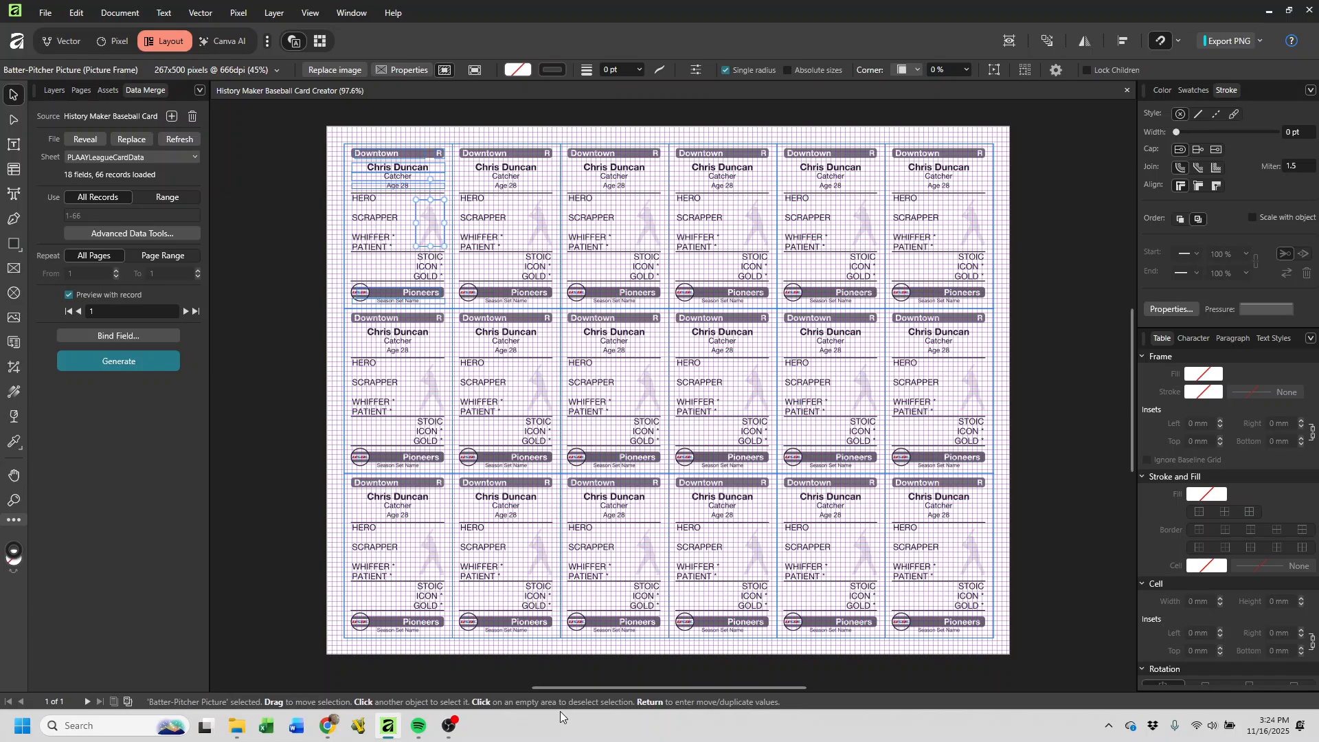
Move the BaseballPlayerCard group out of the Data Merge Layout to the top of the layers, and expand it to select its Position layer
key("ctrl+=")
key("ctrl+=")
key("ctrl+=")
key("ctrl+=")
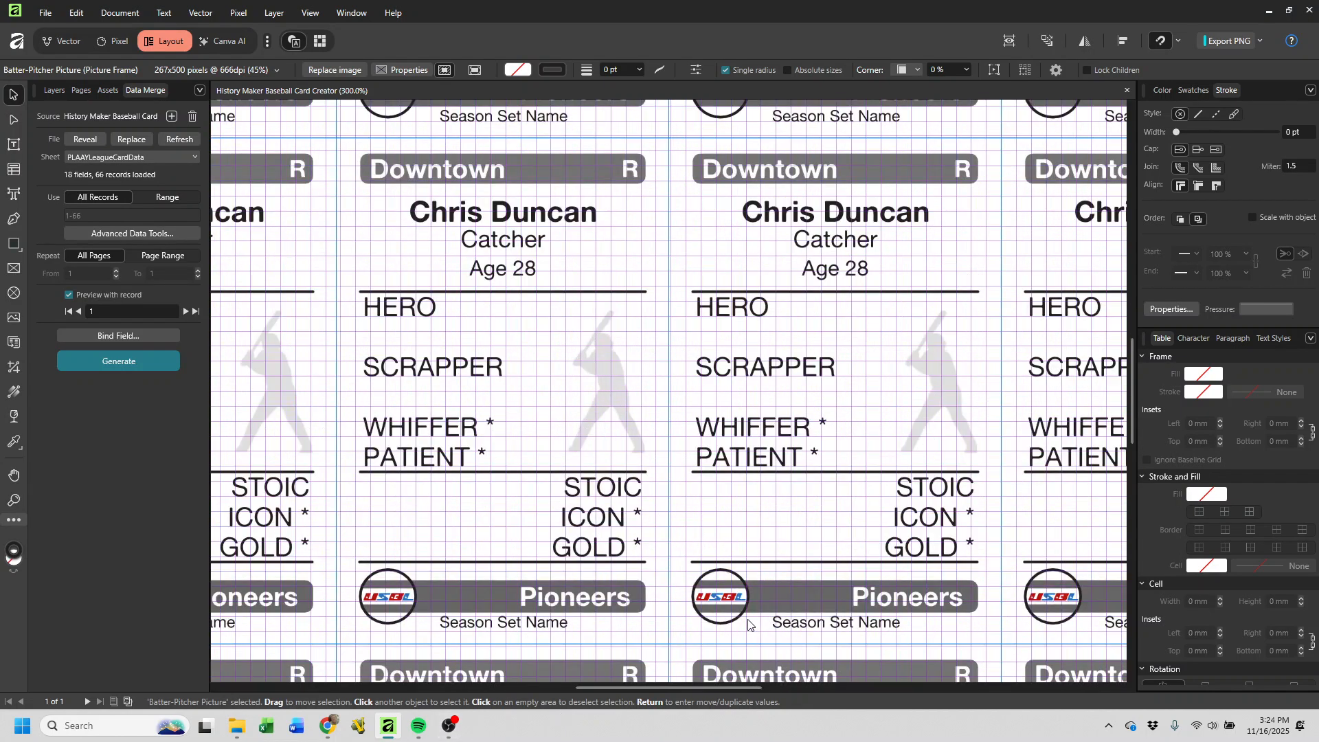
left_click_drag(758, 688, 522, 711)
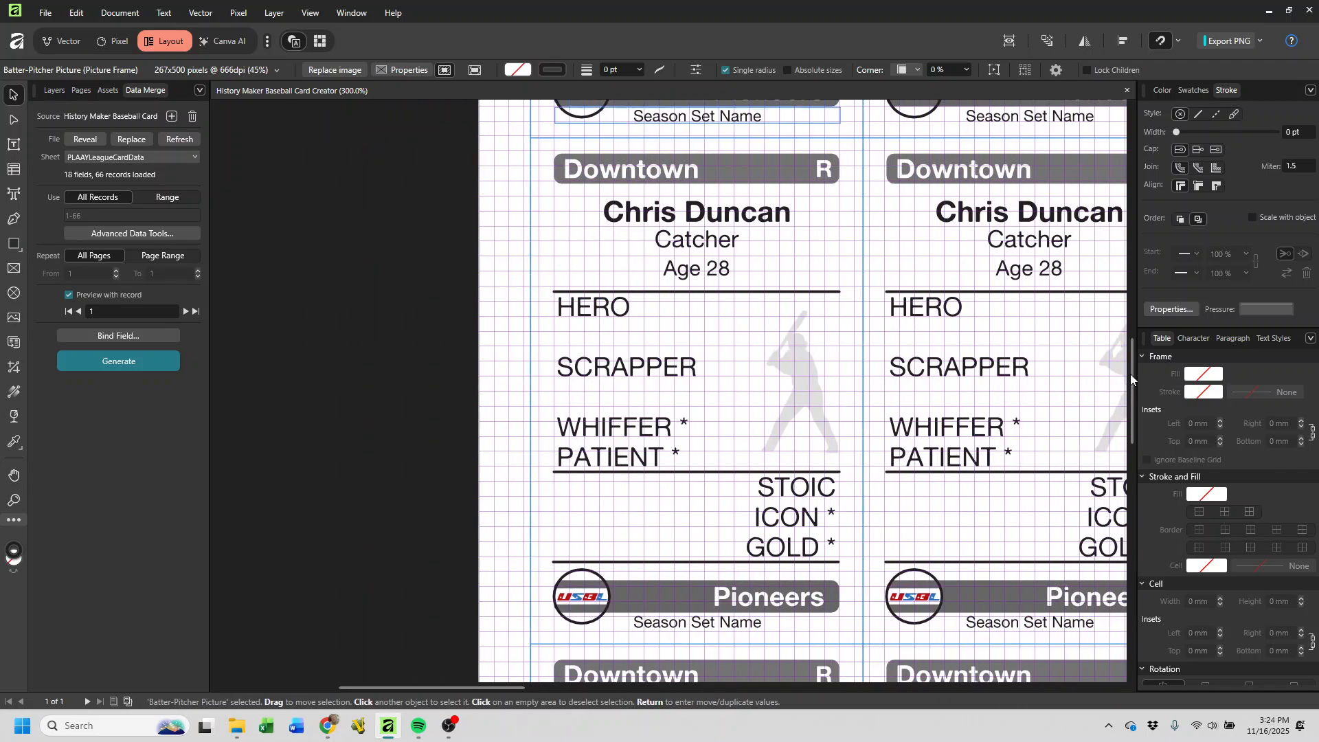
left_click_drag(1131, 373, 1125, 235)
scroll(811, 364, "down", 3)
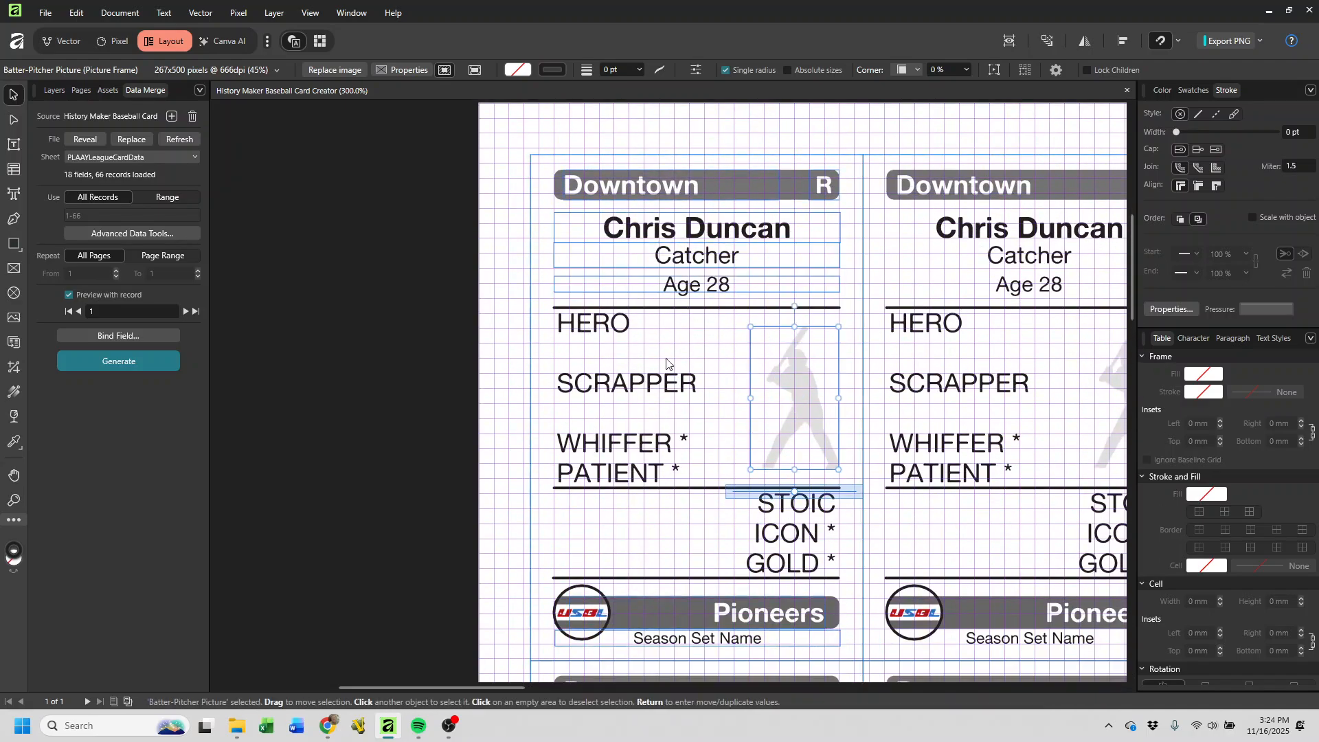
left_click(51, 91)
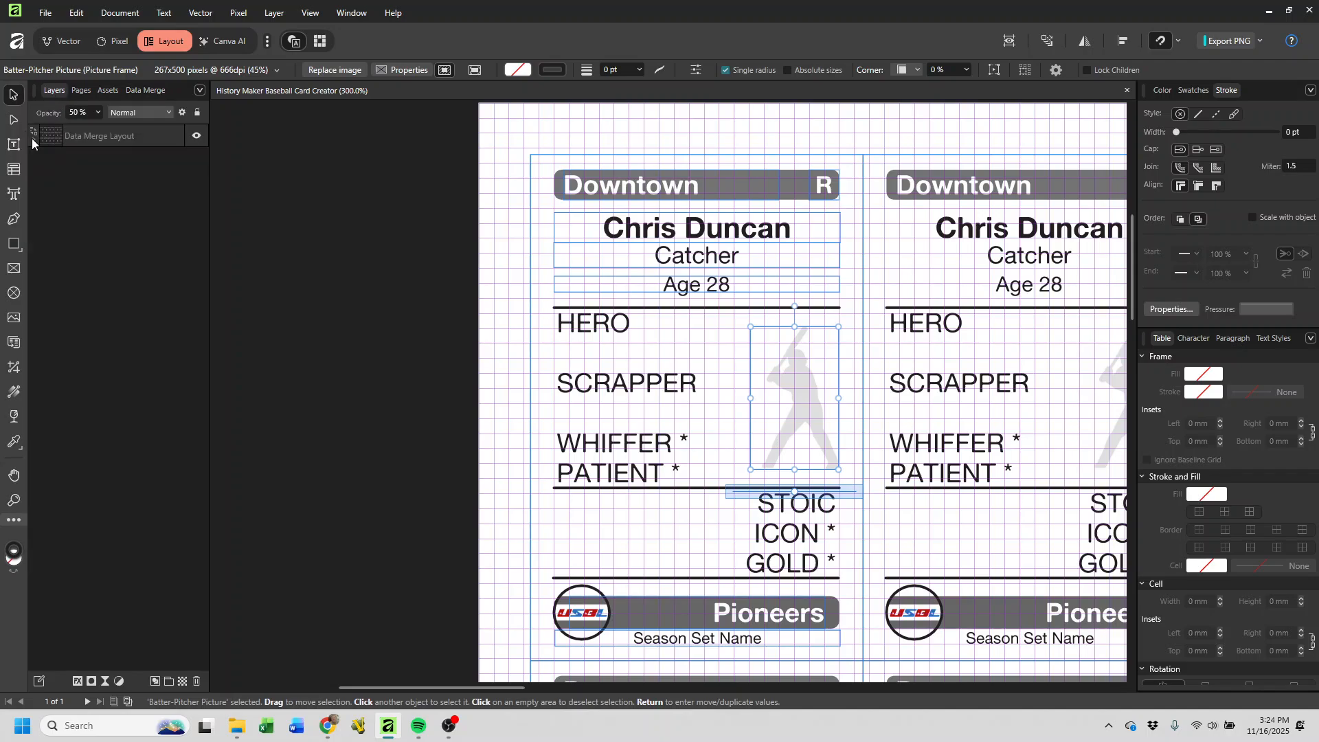
left_click(31, 138)
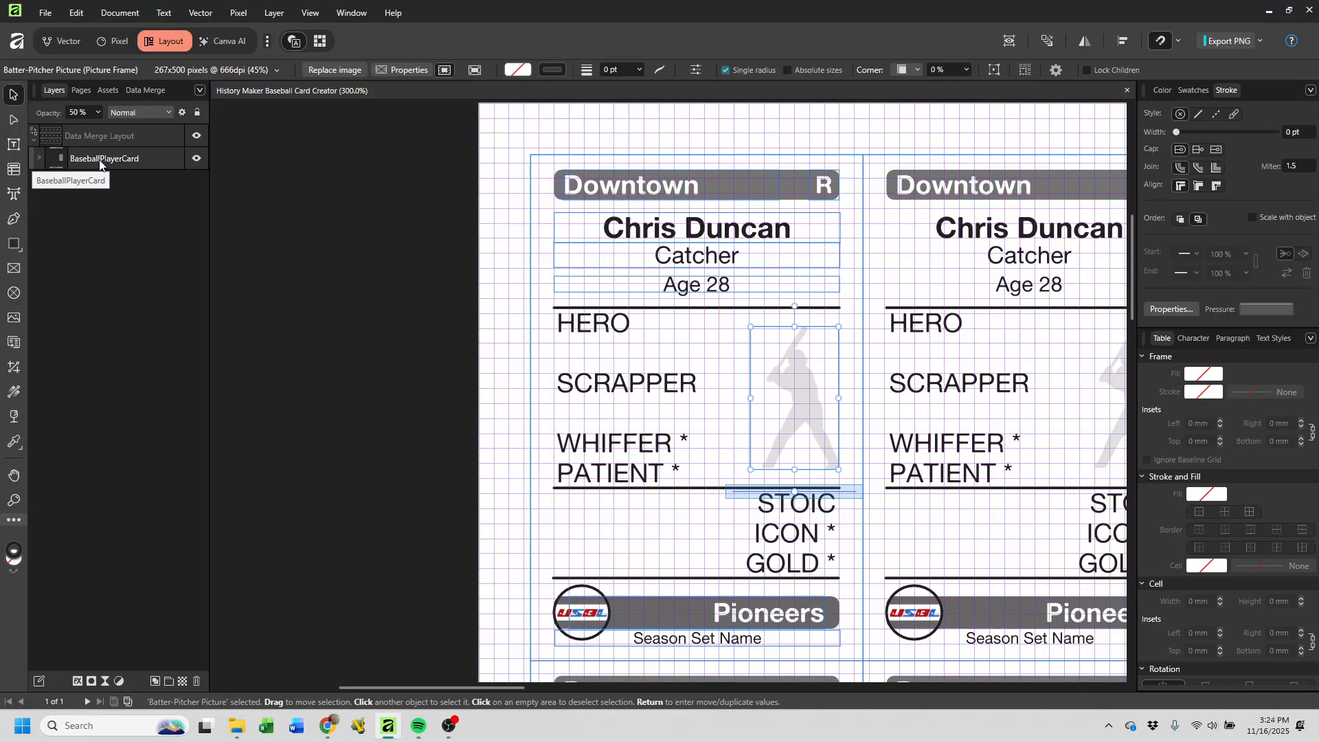
left_click_drag(100, 155, 103, 129)
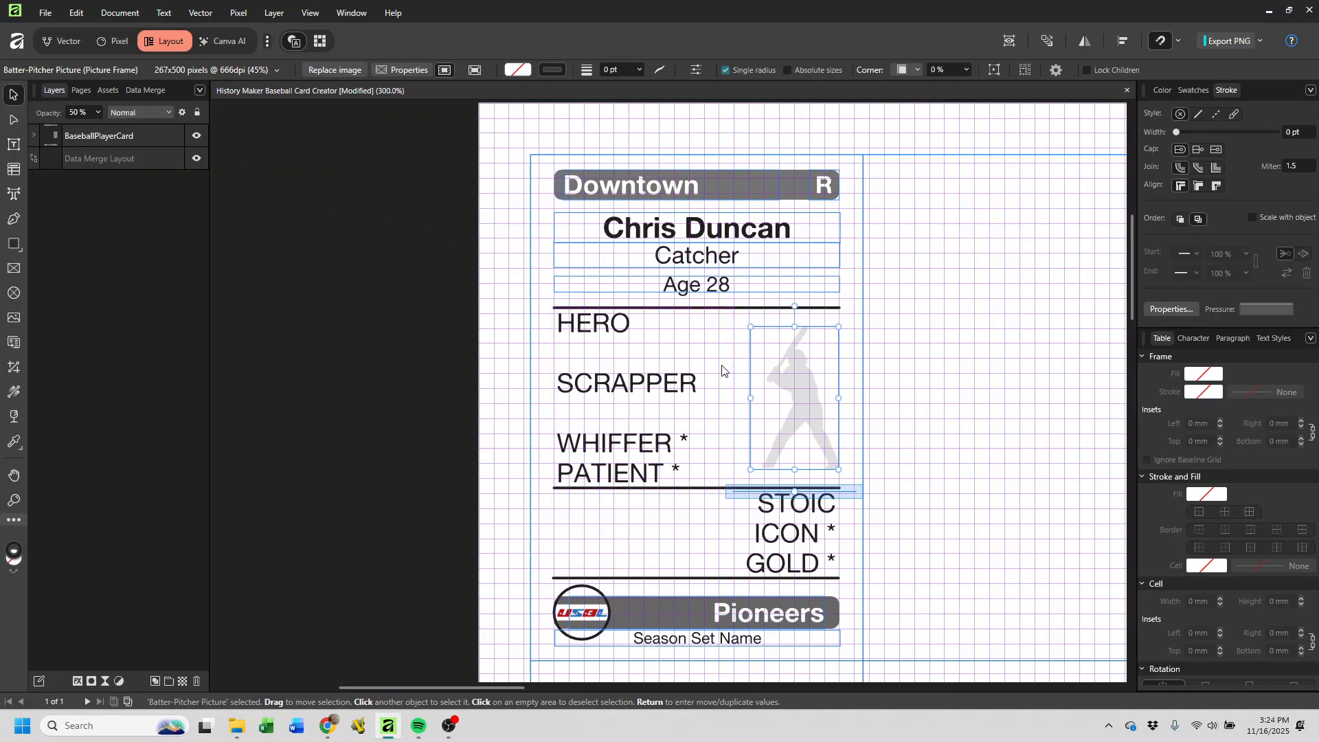
left_click(34, 136)
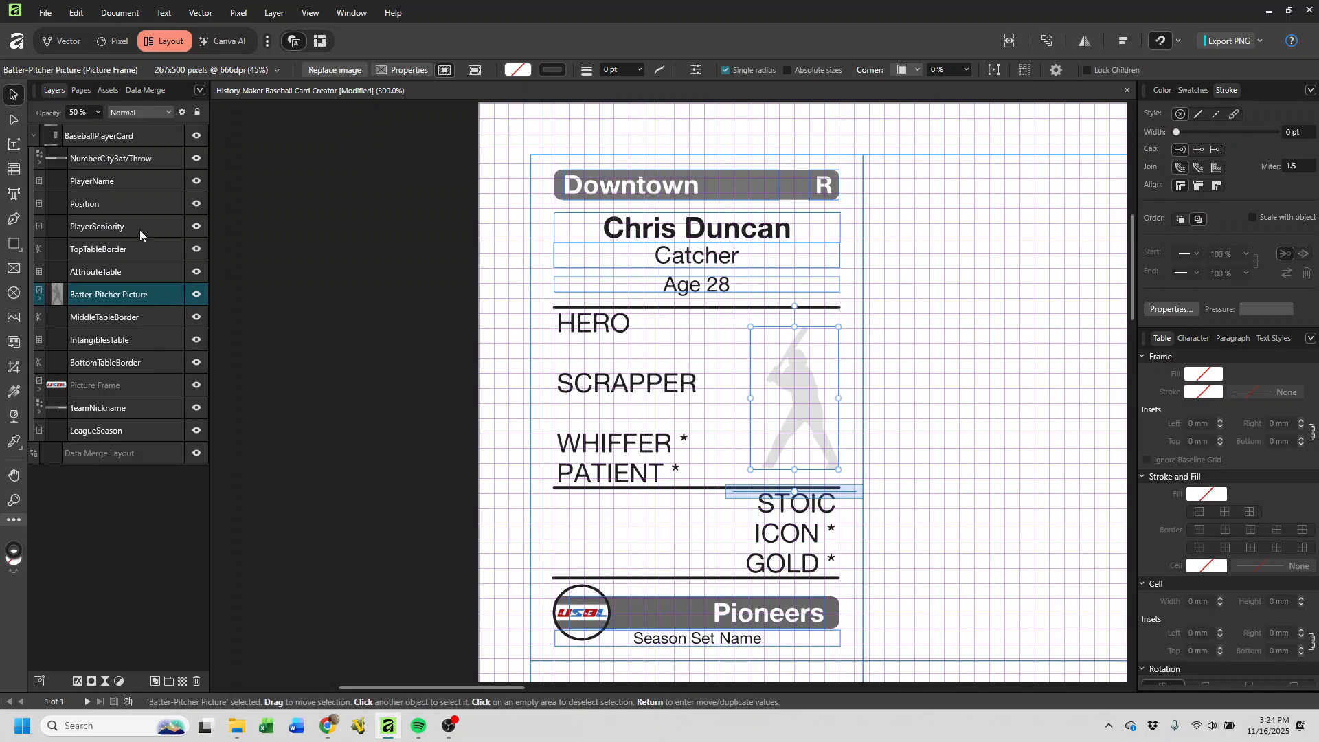
left_click(111, 208)
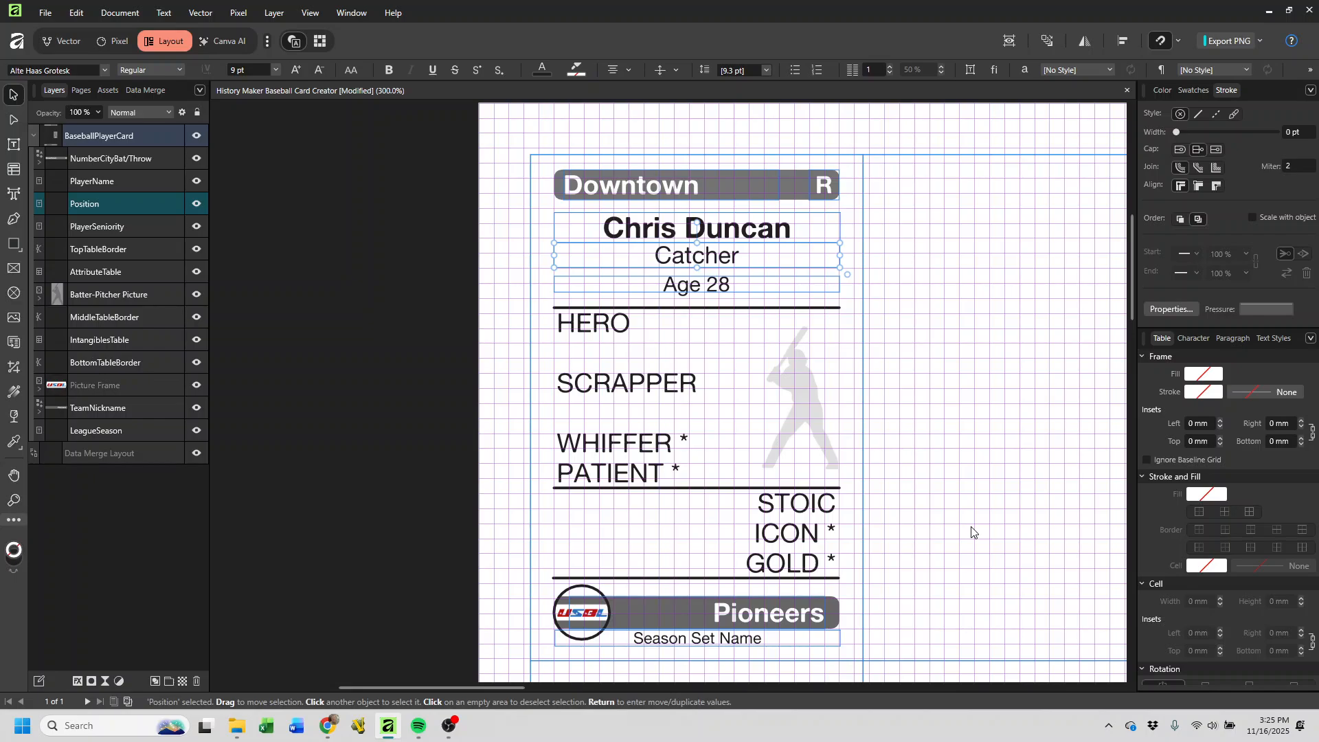
Show the Fields panel, dock it with Color, Swatches and Stroke, and bring its first data merge fields into view
left_click(369, 13)
mouse_move(228, 108)
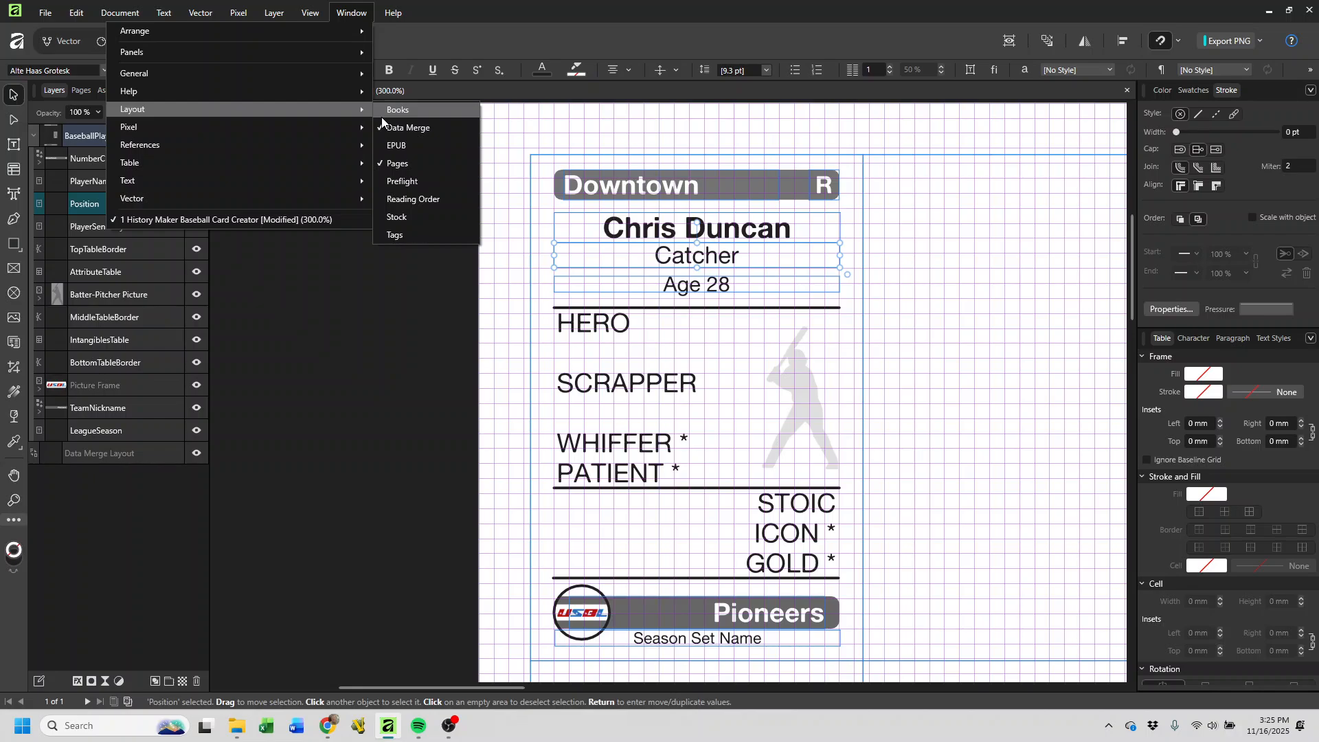
mouse_move(274, 143)
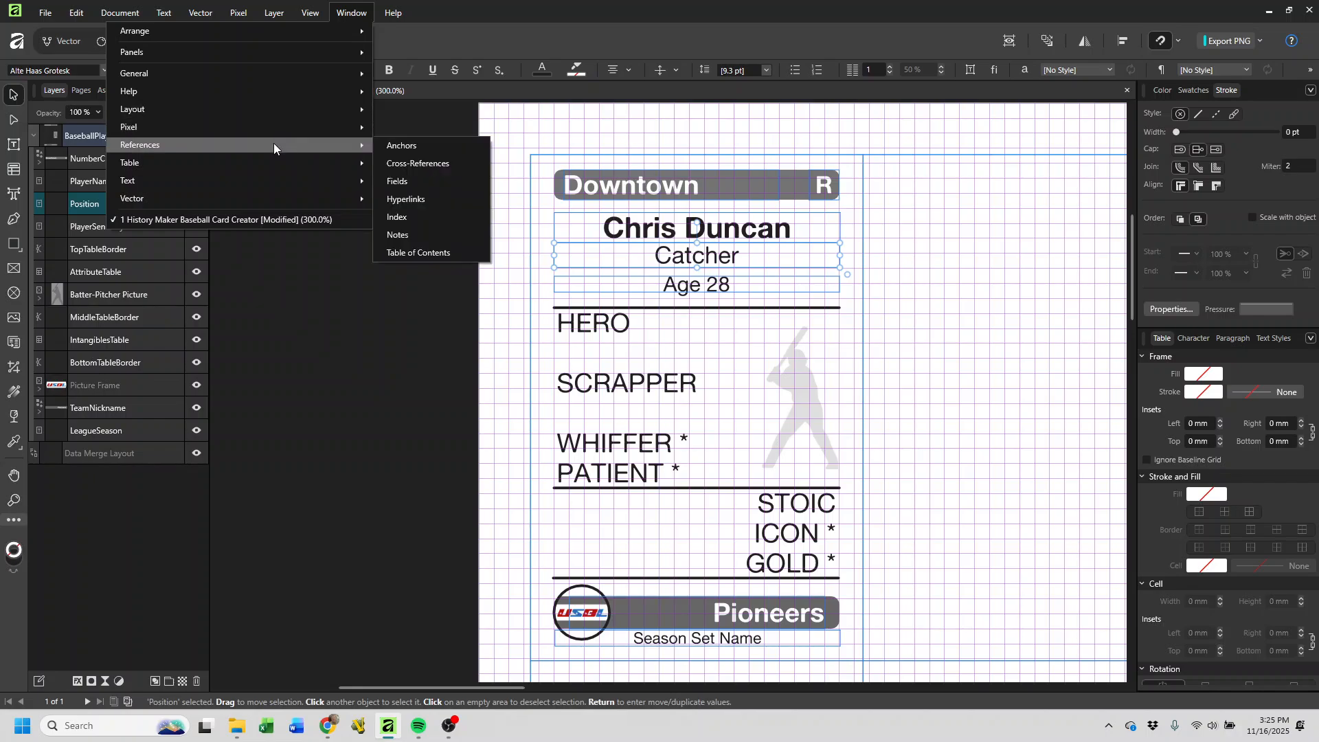
left_click(397, 180)
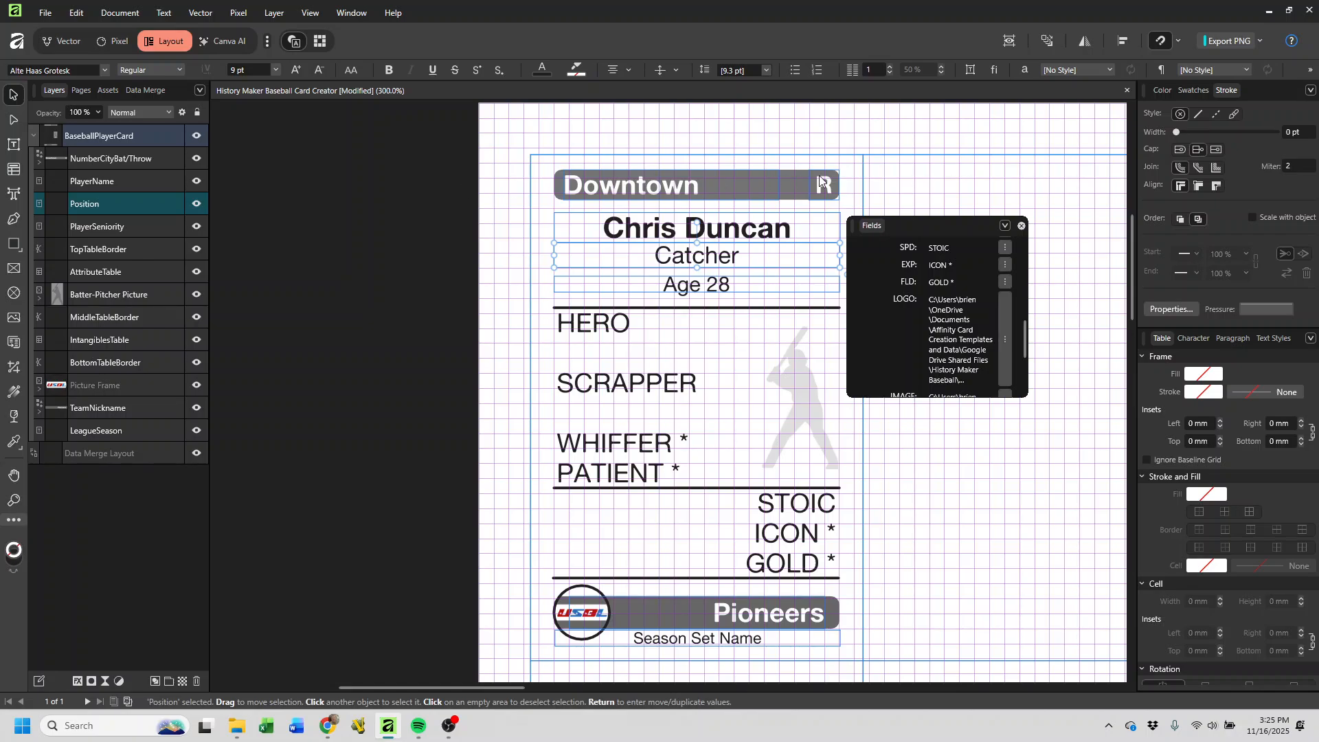
left_click_drag(914, 224, 1190, 90)
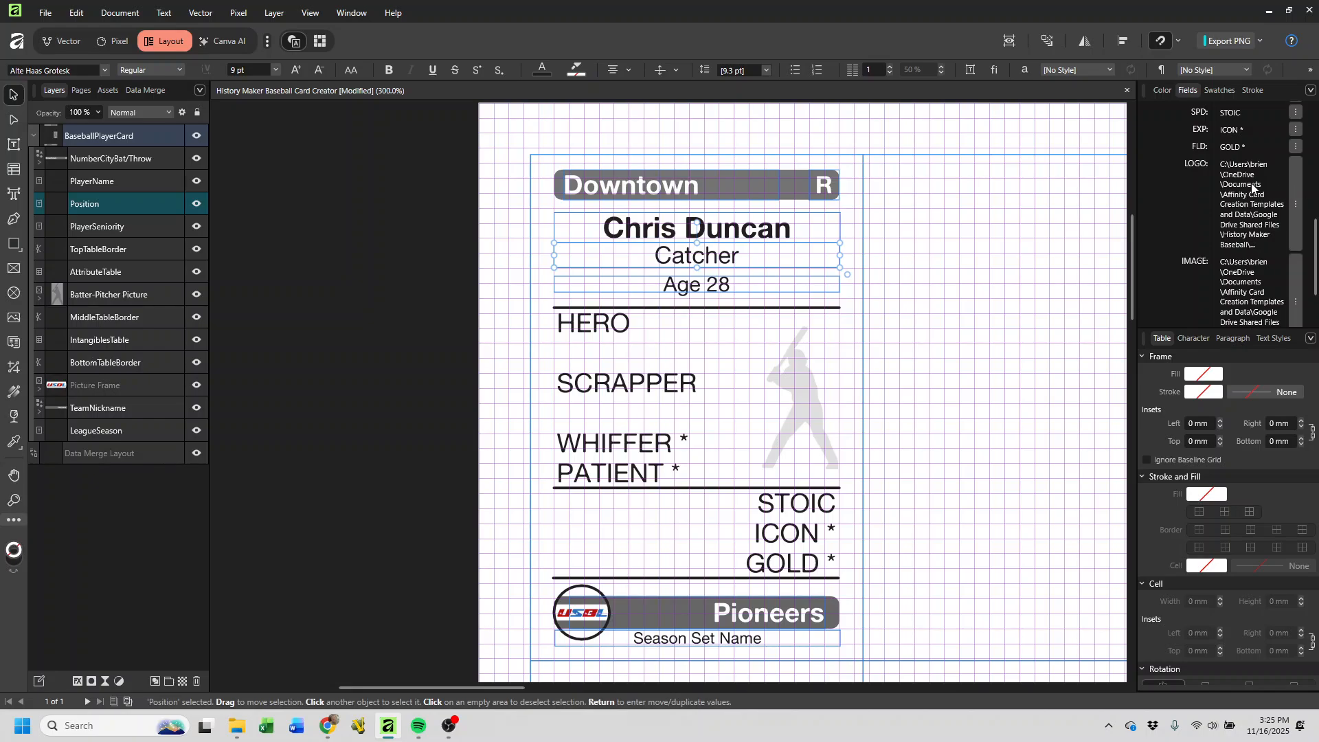
scroll(1217, 244, "up", 5)
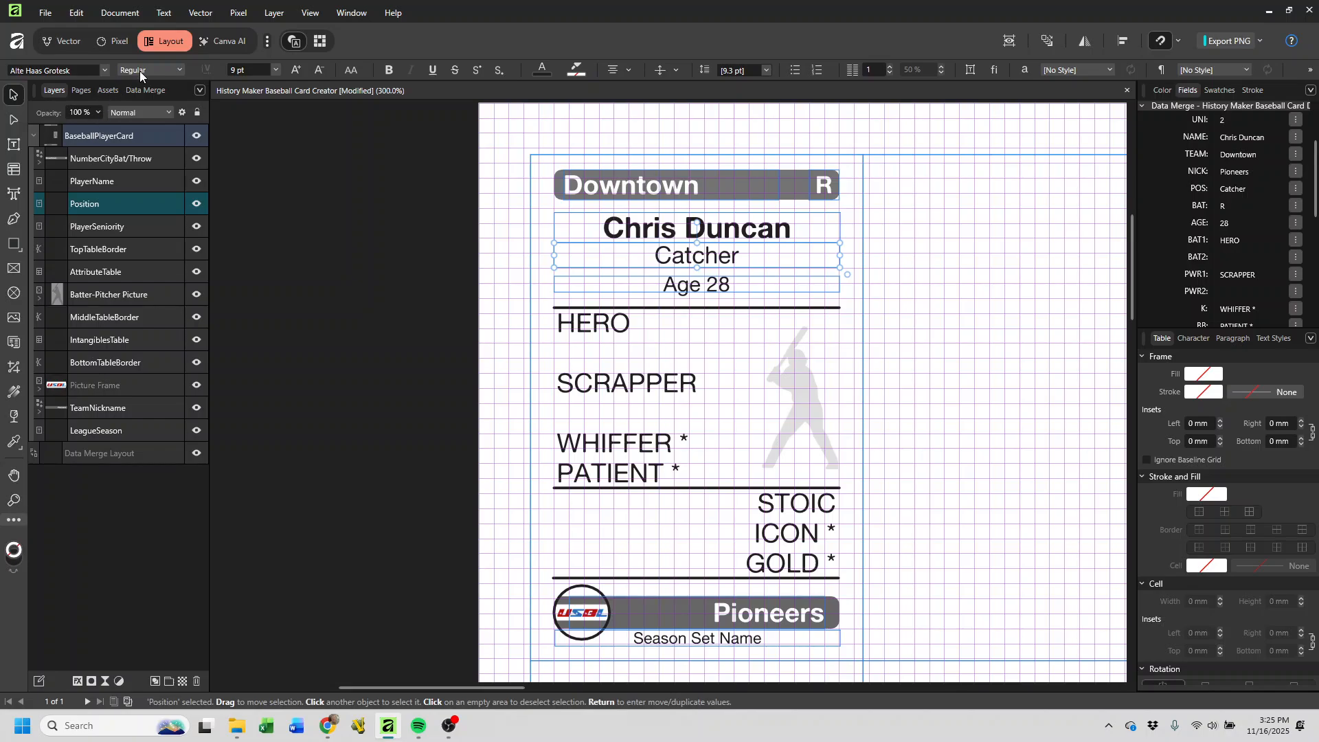
Switch the data merge record preview off to view the card's field placeholders, and switch it back on
left_click(145, 90)
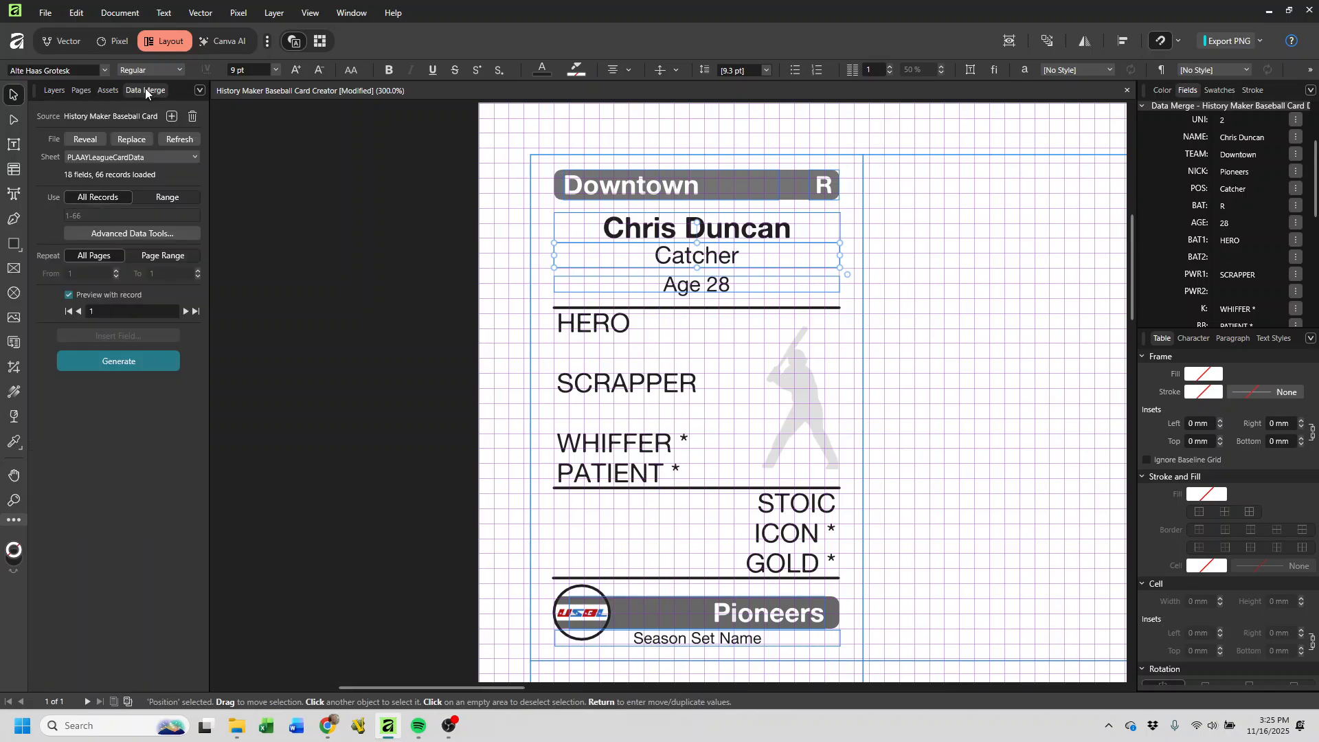
left_click(68, 295)
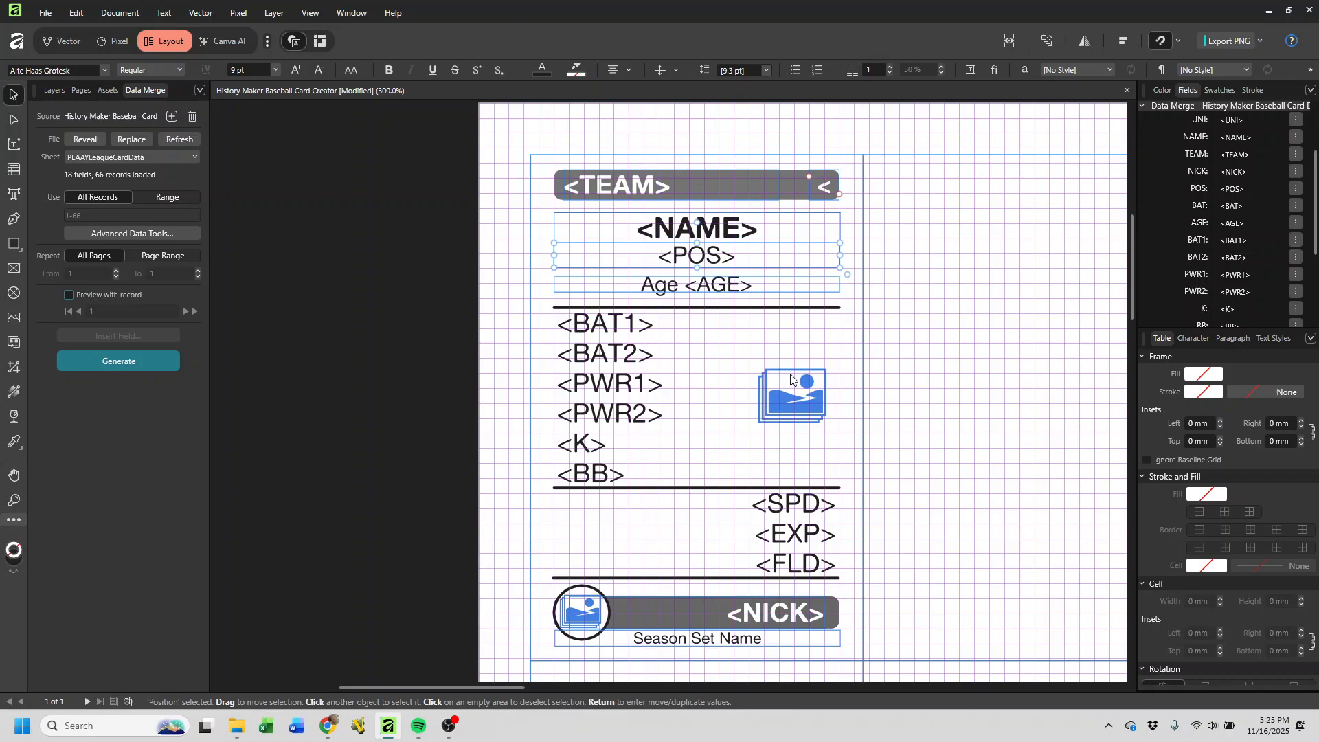
left_click(68, 296)
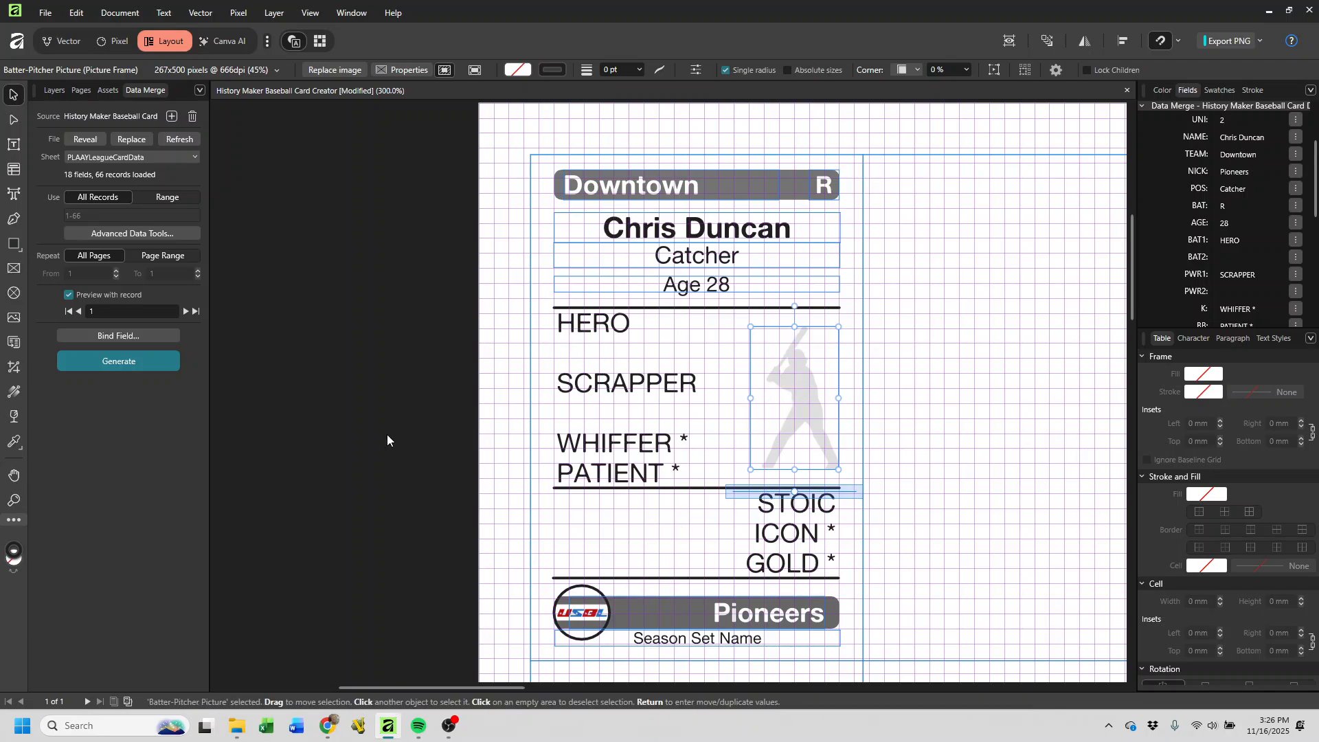
Preview the last data record, 66, on the card and examine the layout grid across the whole page
left_click(195, 312)
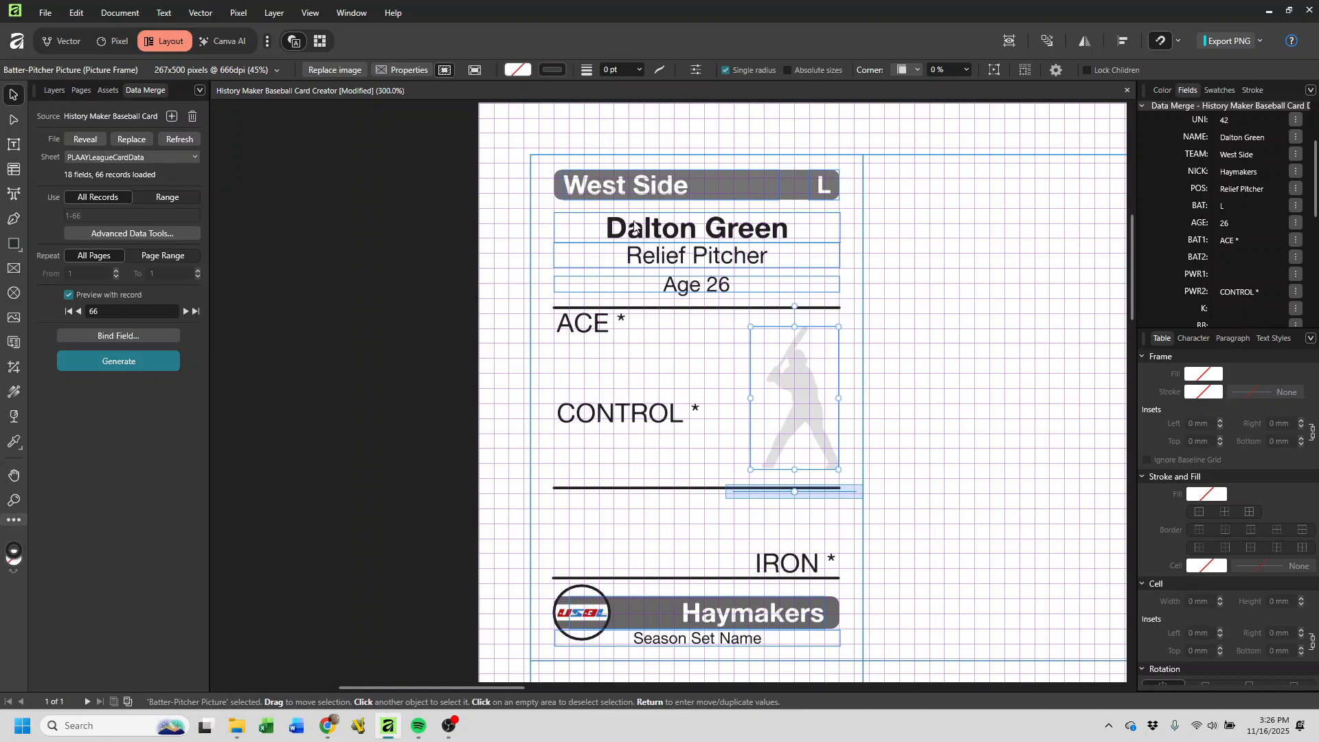
mouse_move(801, 409)
scroll(907, 385, "down", 10)
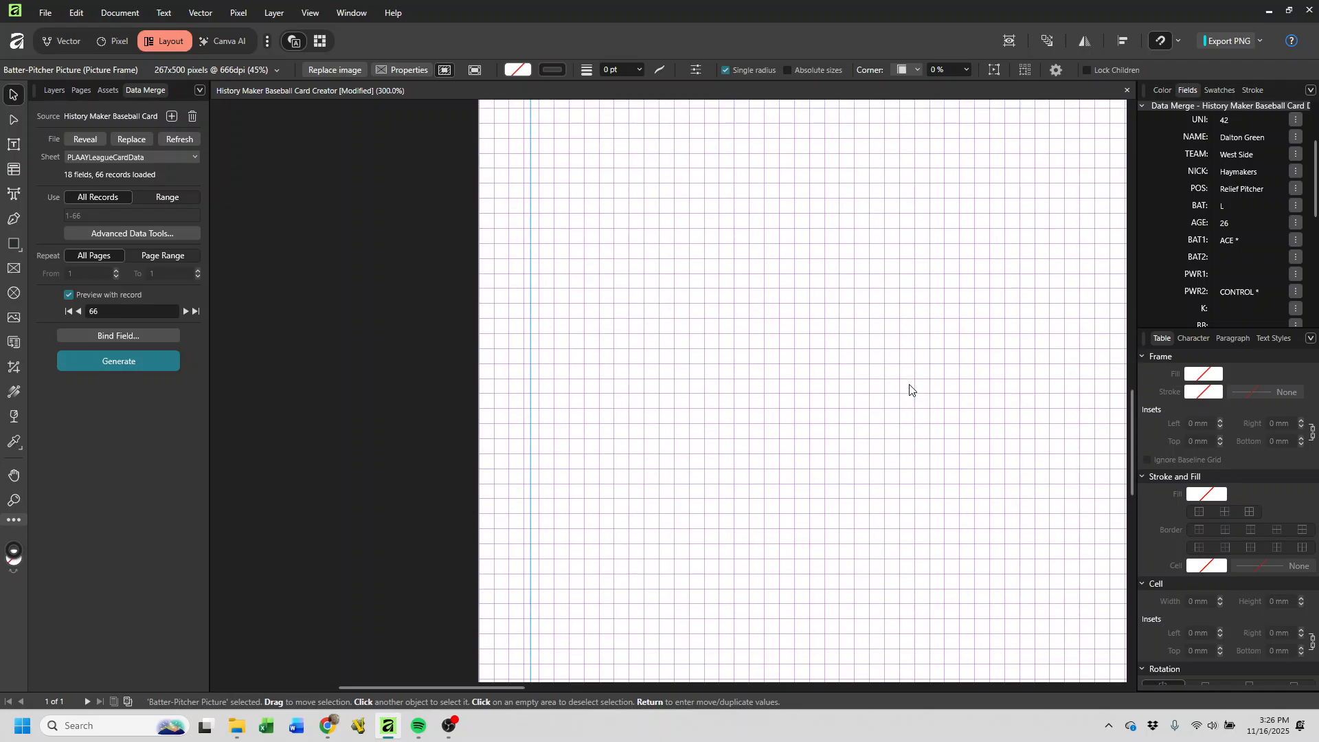
scroll(908, 388, "up", 5)
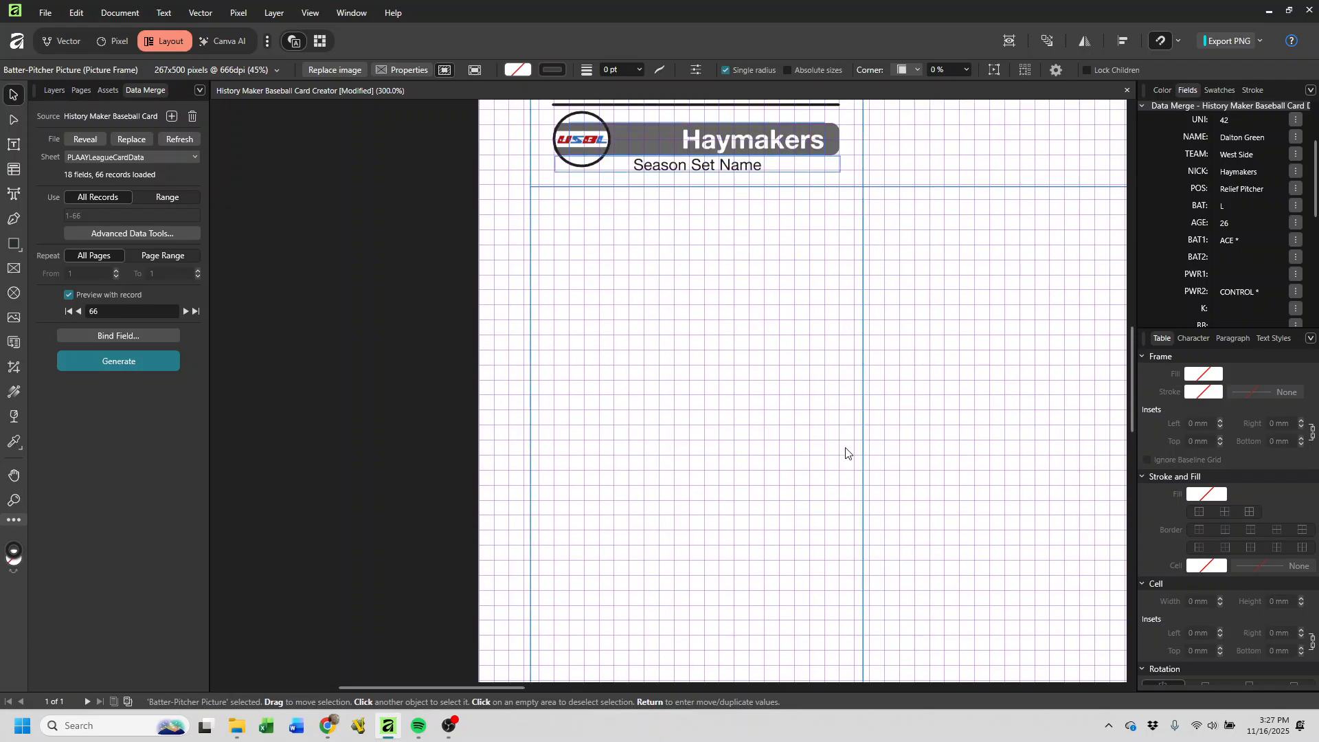
scroll(846, 452, "down", 4)
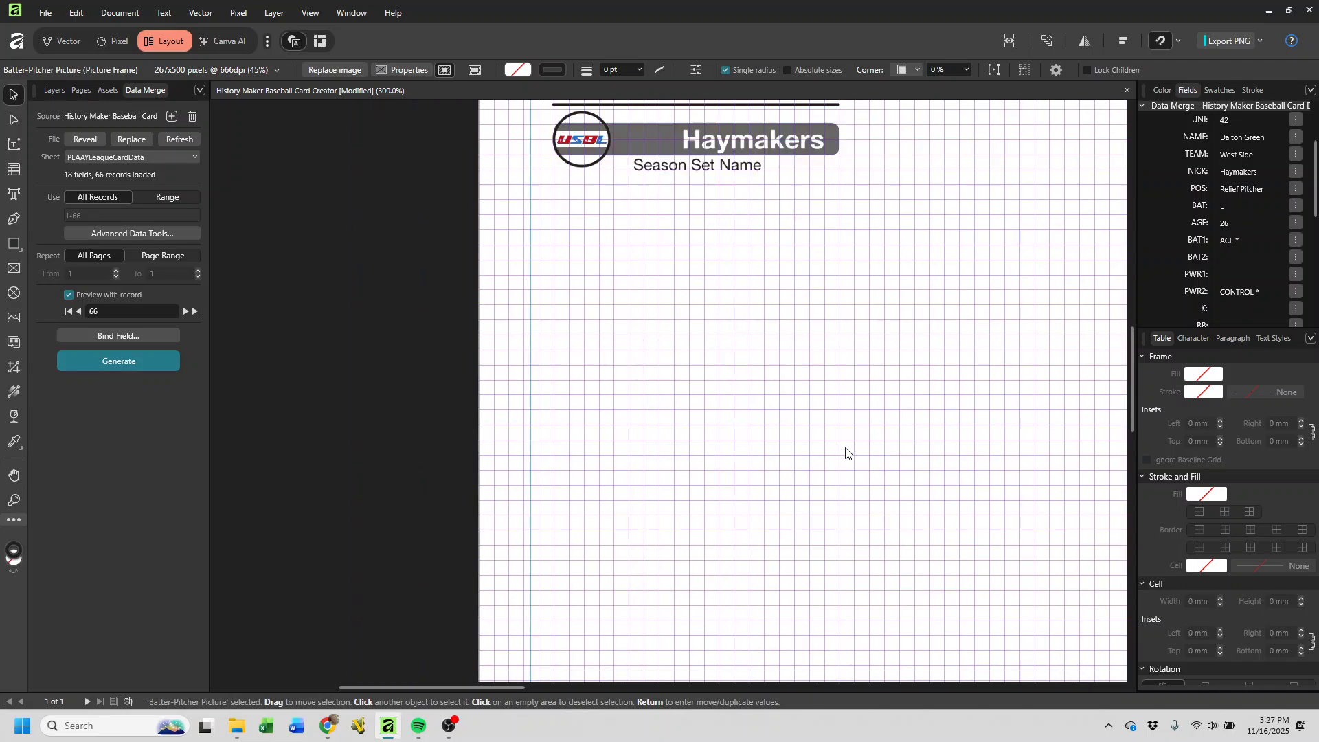
scroll(846, 453, "down", 4)
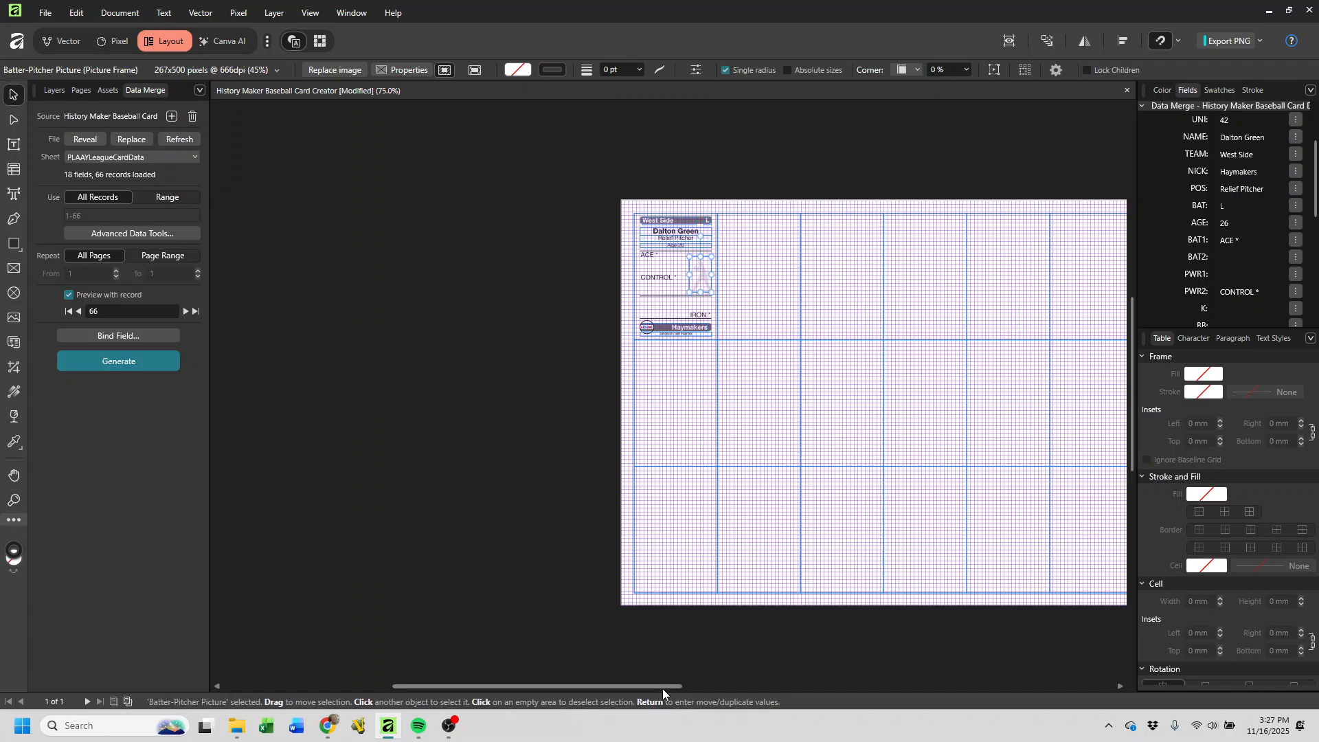
left_click_drag(665, 687, 856, 689)
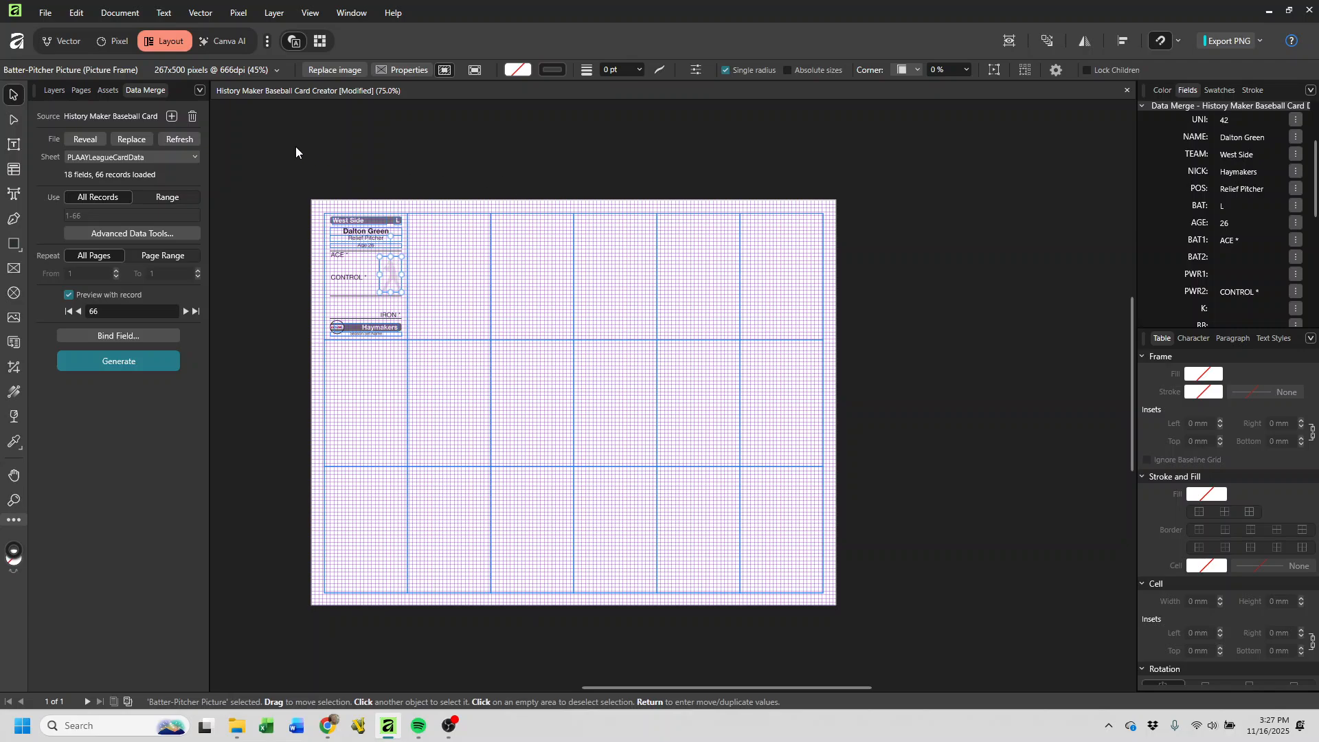
Open the recent file NewUSBLCards-UsingMergeFeature-SidewaysBanner.afpub to examine its card layout, dismiss the font notice, and close it again
left_click(43, 13)
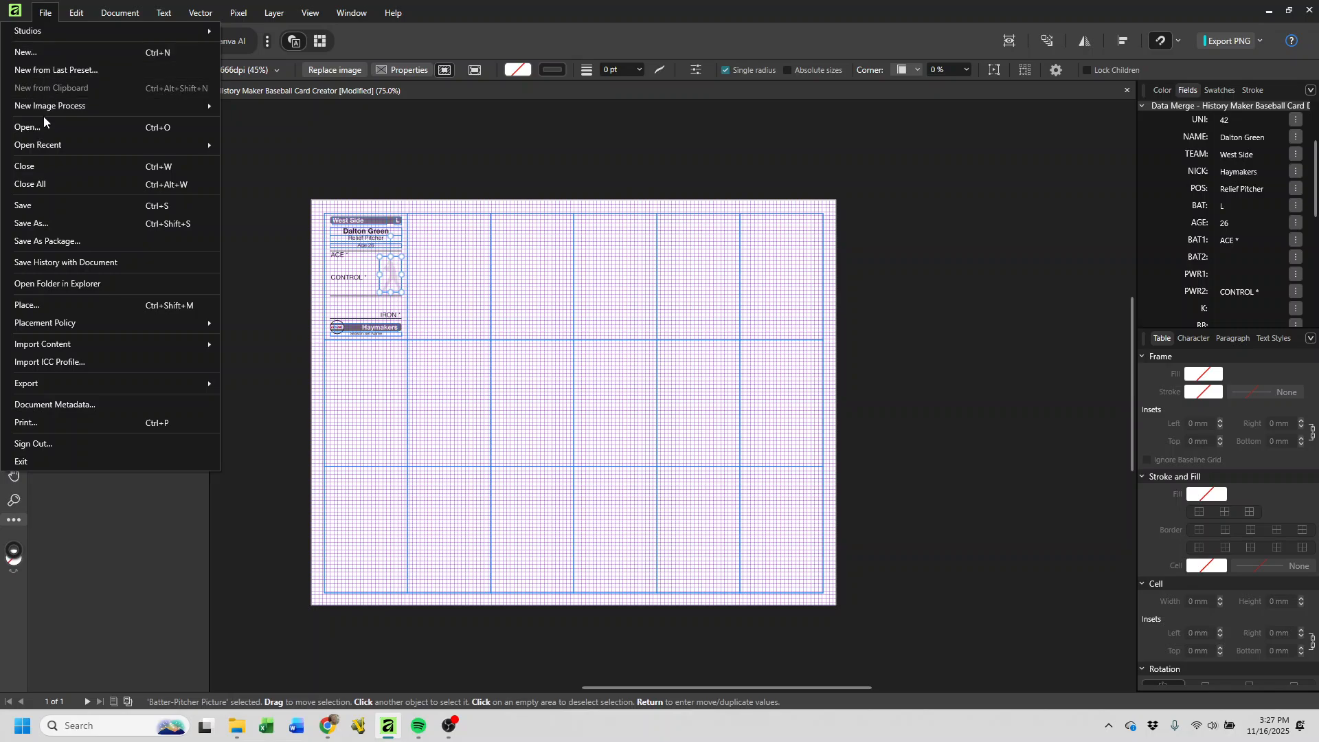
mouse_move(38, 150)
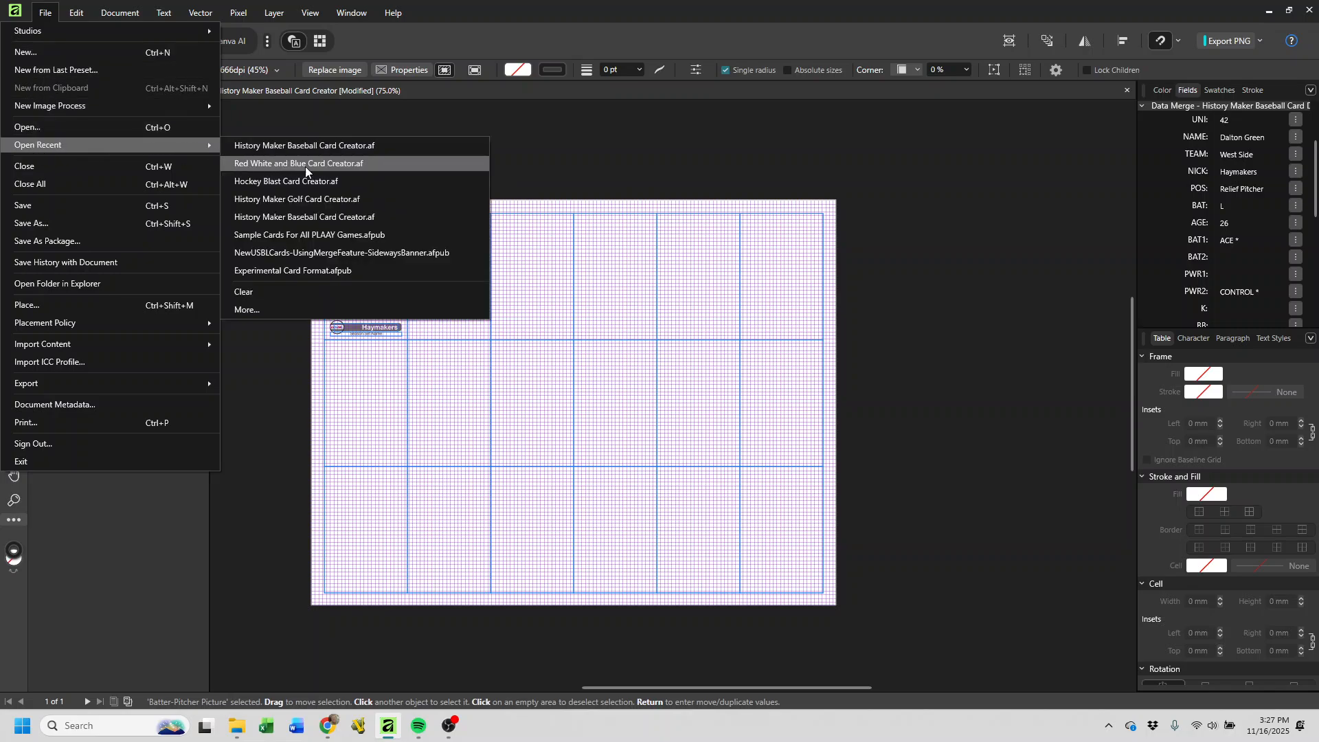
left_click(339, 254)
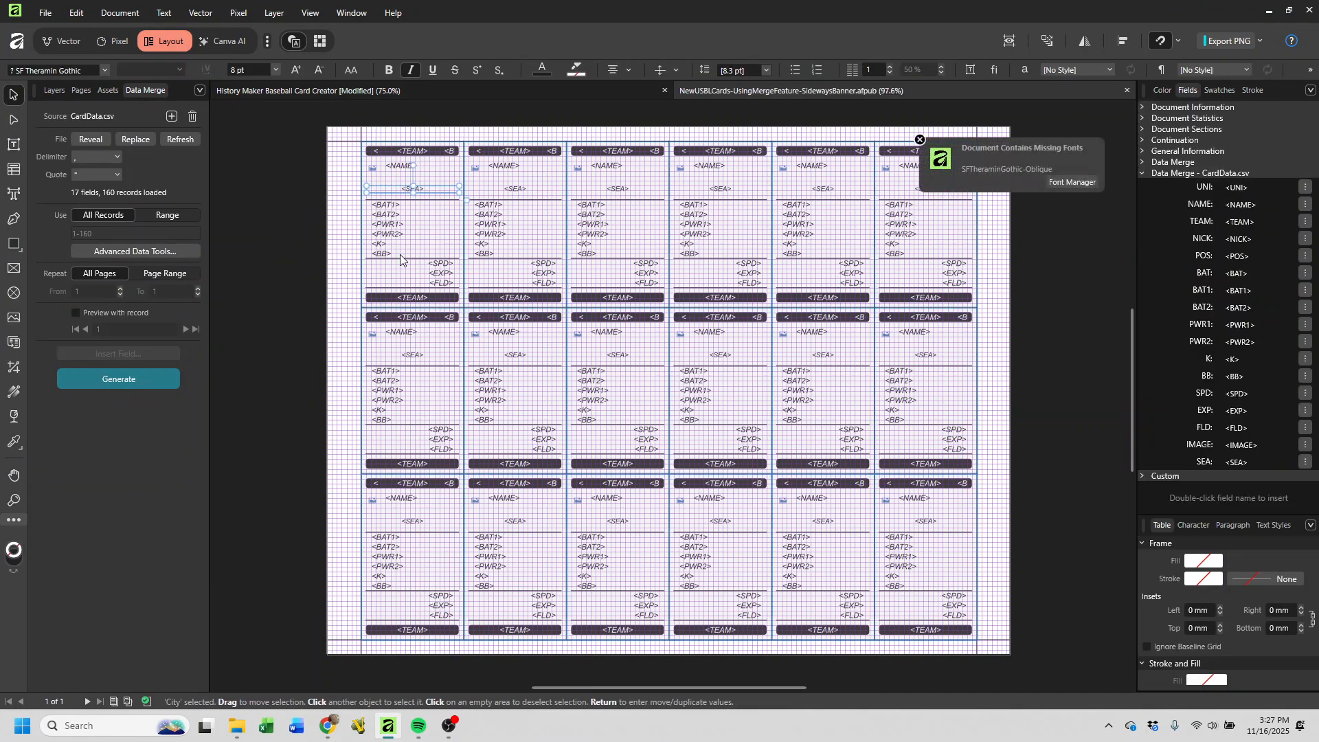
left_click(919, 140)
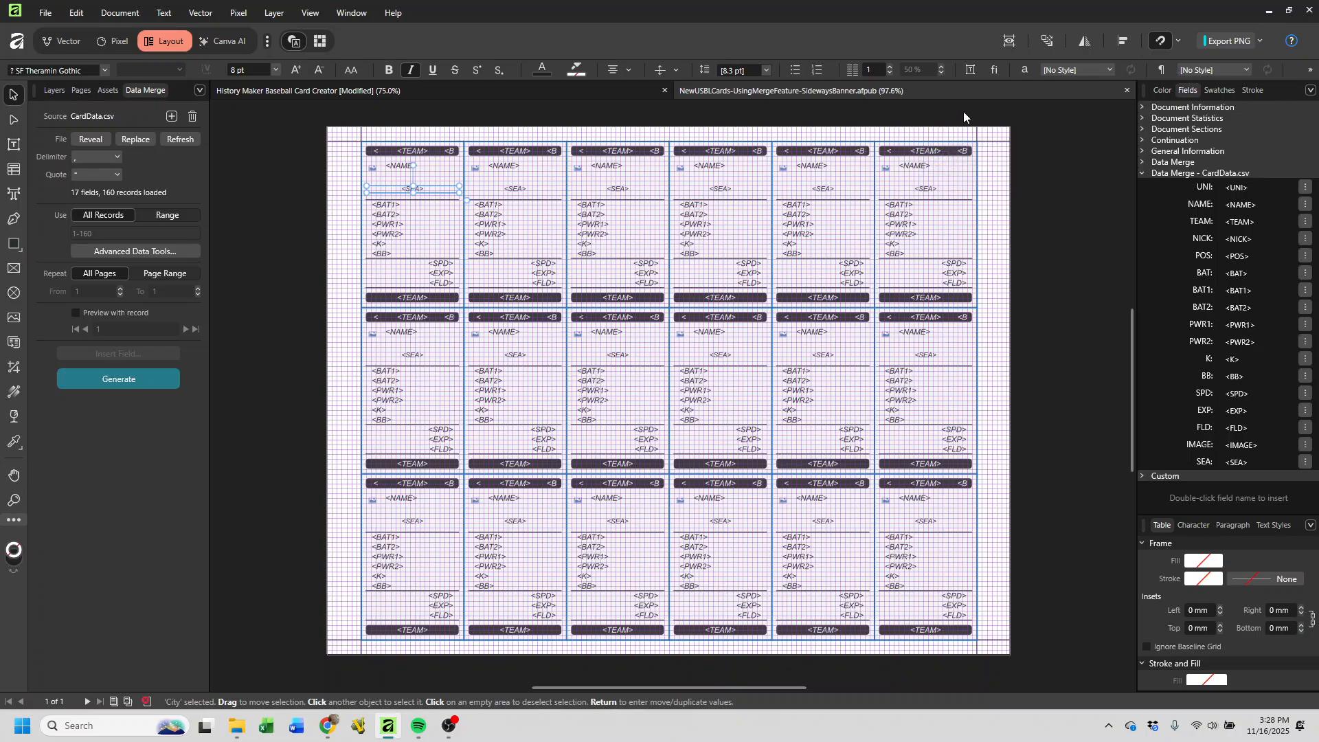
left_click(1123, 92)
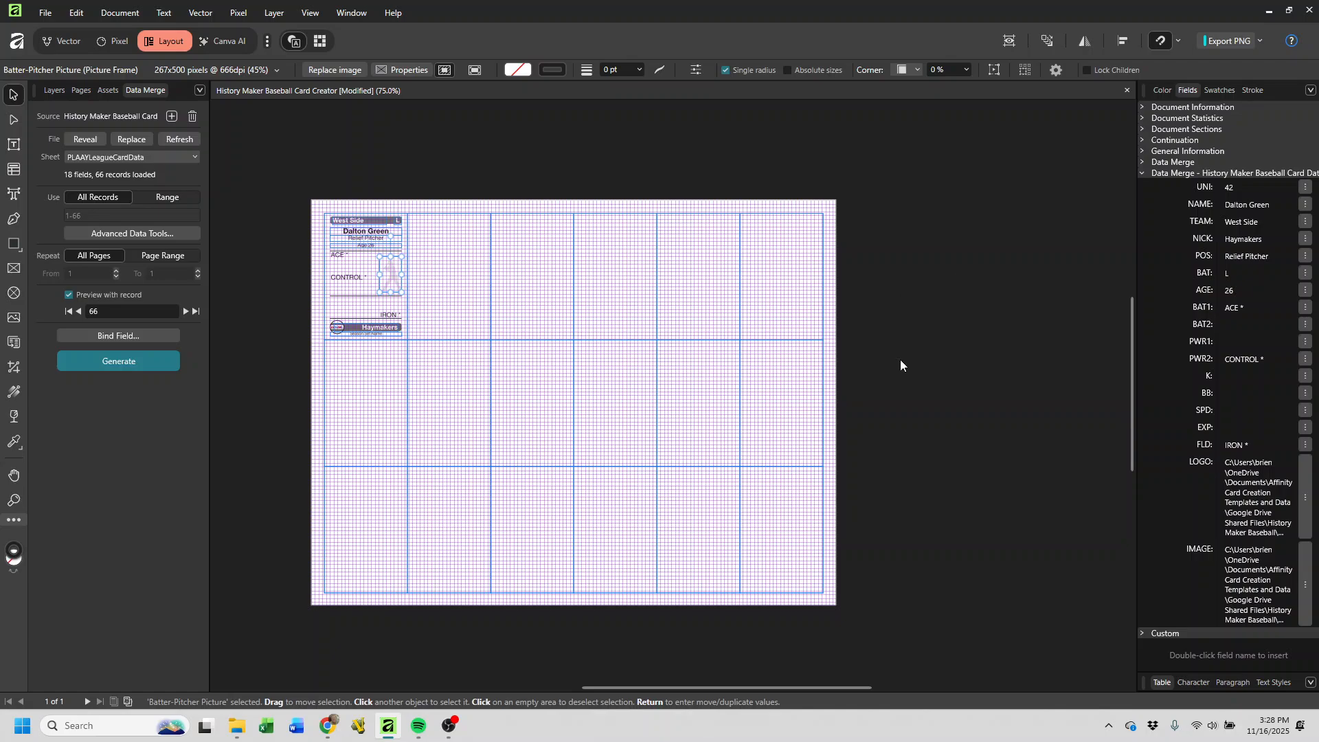
left_click_drag(779, 686, 682, 682)
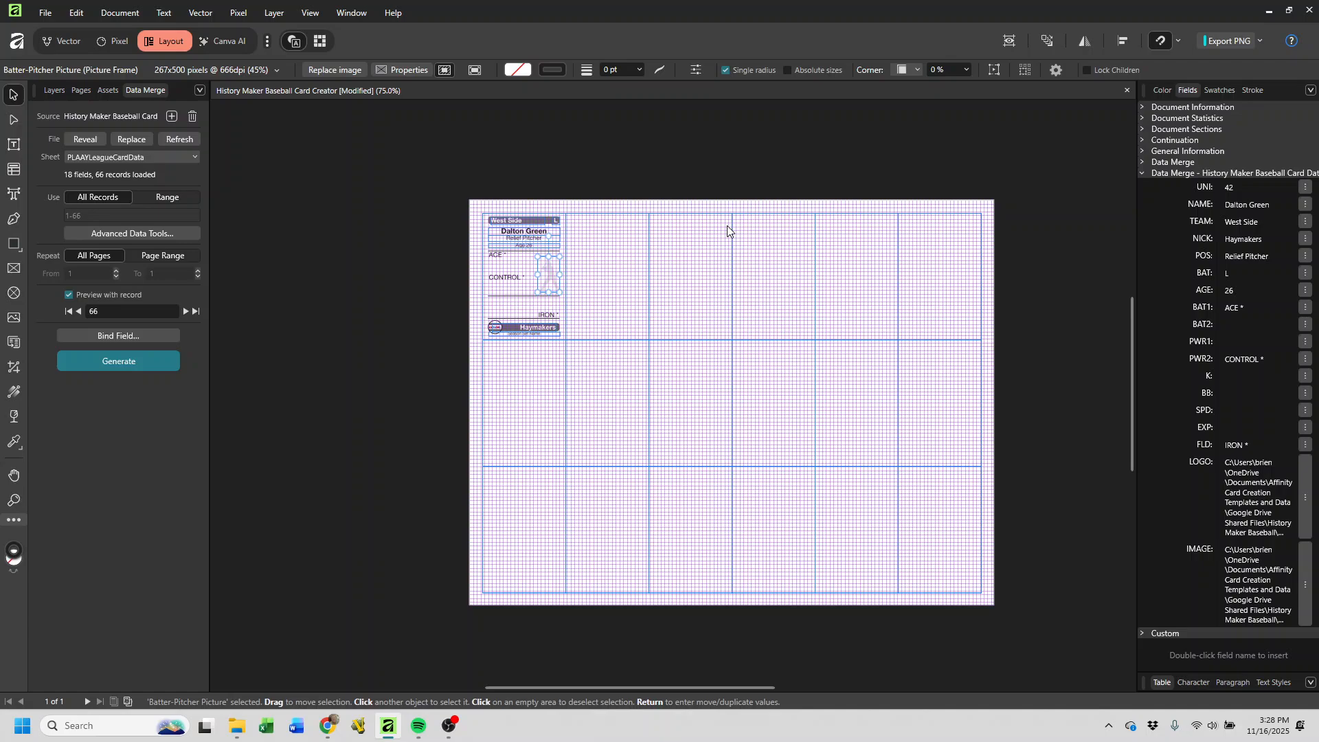